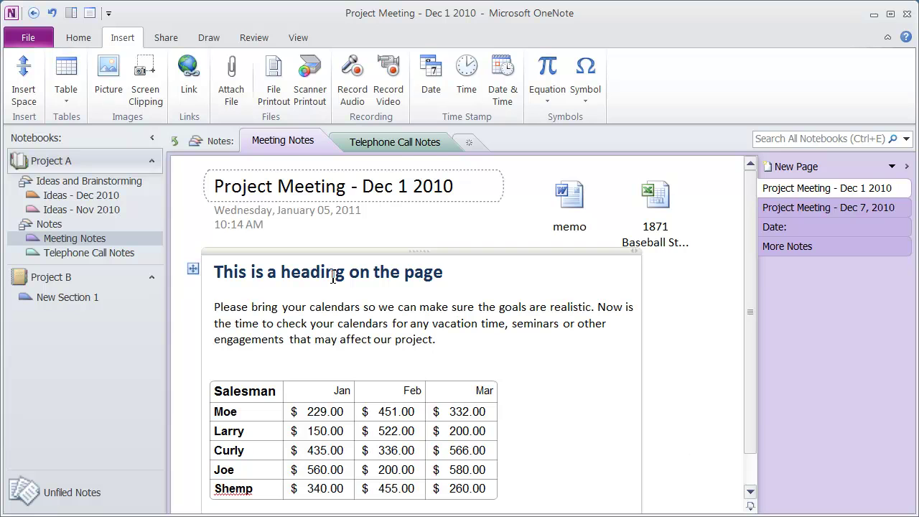
Add a page titled "New Page" to the Meeting Notes section and start a note below the title reading "Notes".
{"action": "left_click", "coordinate": [796, 166]}
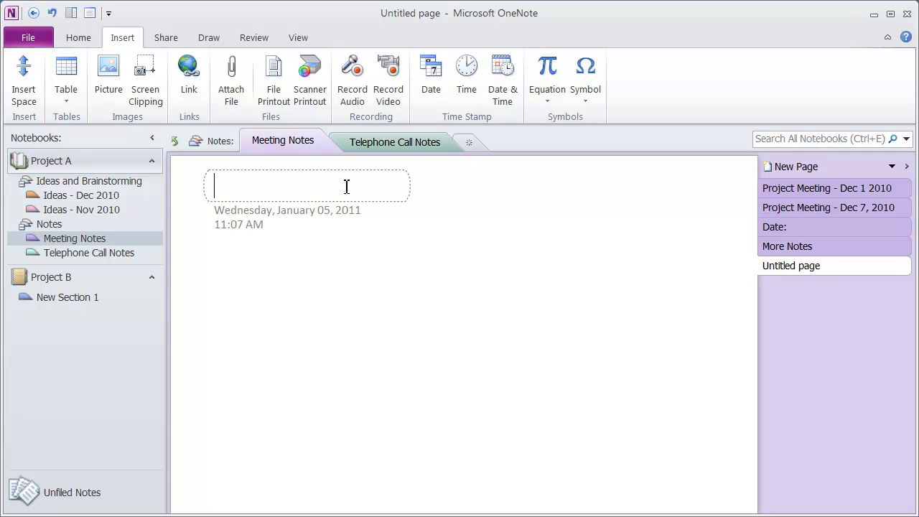
{"action": "type", "text": "New Page"}
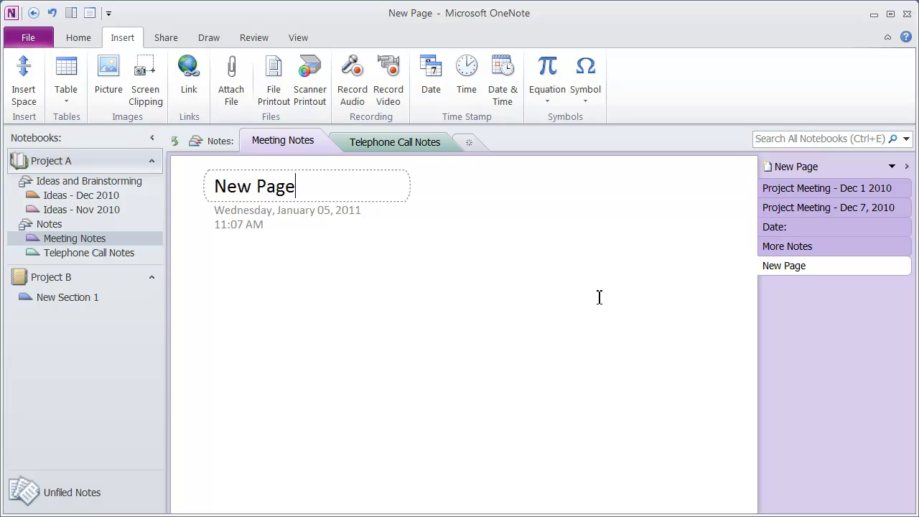
{"action": "left_click", "coordinate": [244, 261]}
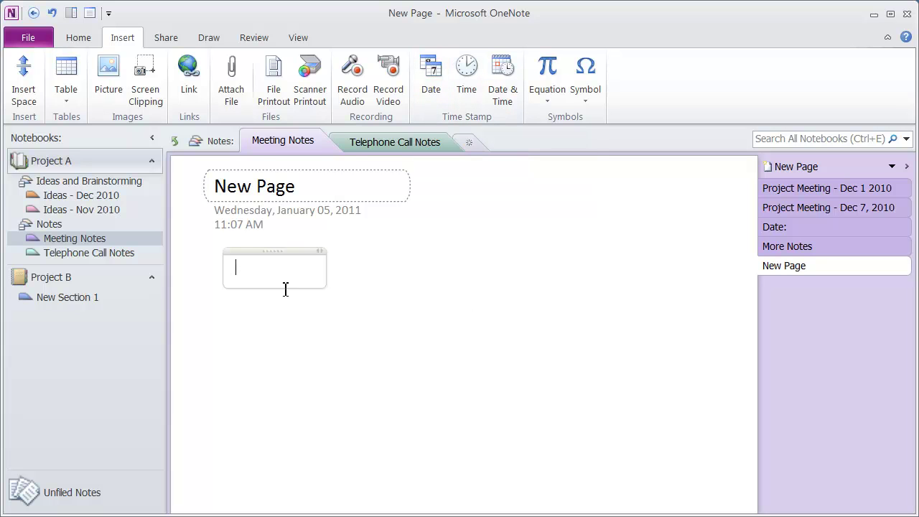
{"action": "type", "text": "Notes"}
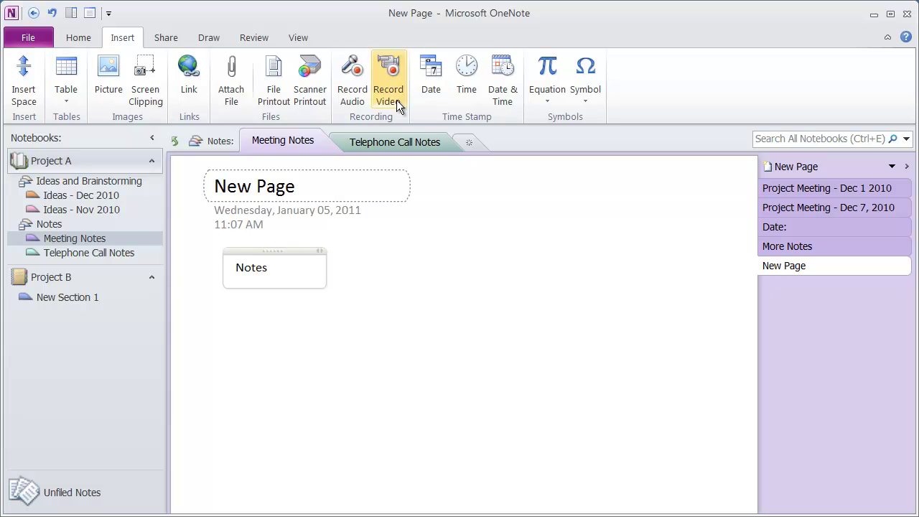
Insert a date stamp, a time stamp and a combined date-and-time stamp after "Notes", then delete all three.
{"action": "left_click", "coordinate": [438, 81]}
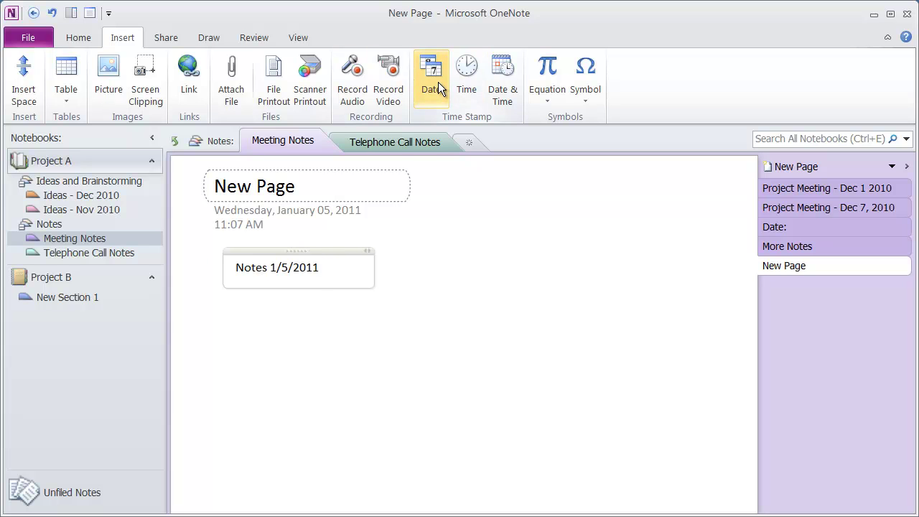
{"action": "left_click", "coordinate": [460, 79]}
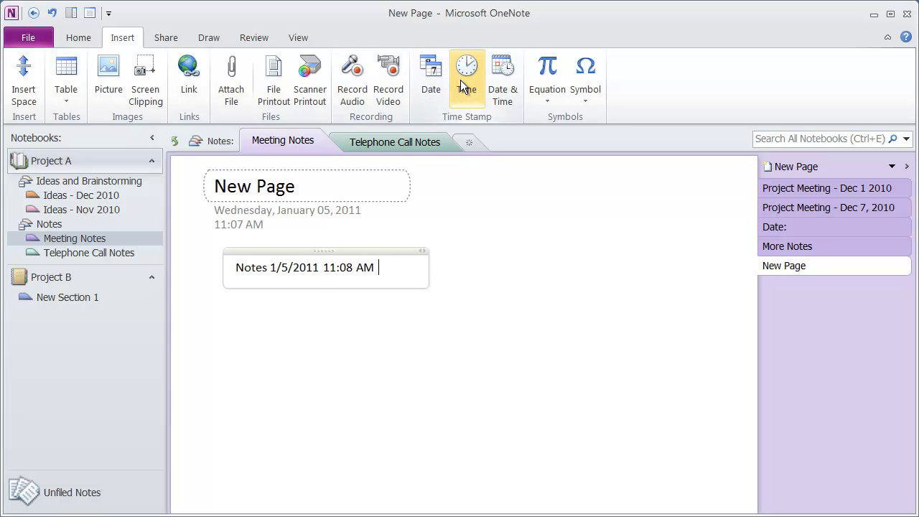
{"action": "left_click", "coordinate": [498, 88]}
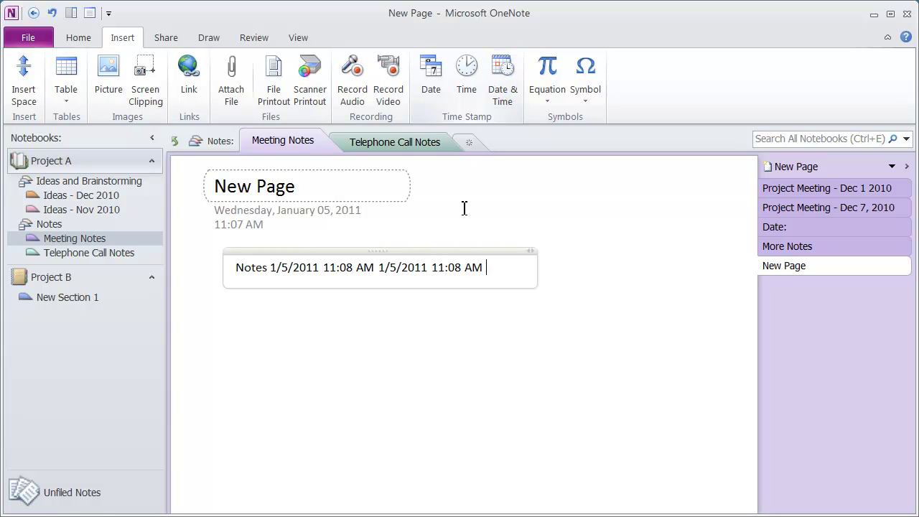
{"action": "left_click", "coordinate": [433, 267]}
{"action": "left_click_drag", "start_coordinate": [504, 271], "coordinate": [271, 270]}
{"action": "key", "text": "BackSpace"}
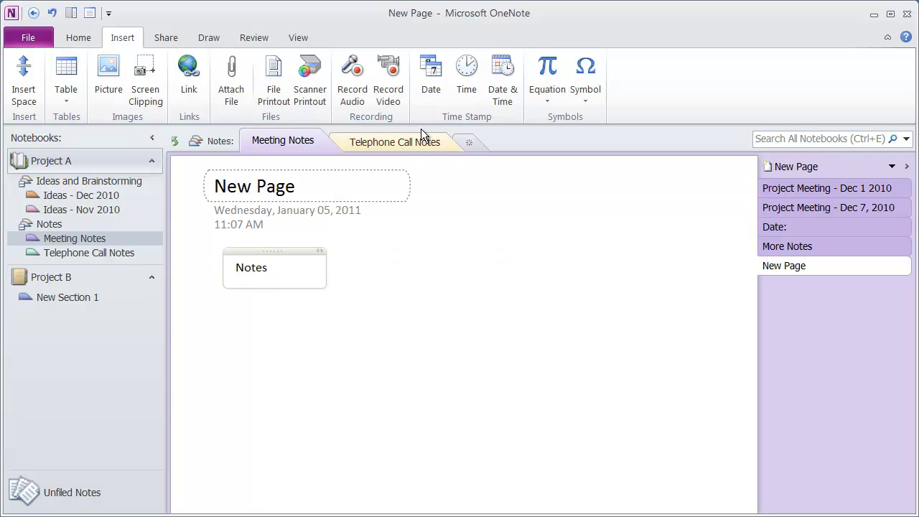
Insert a combined date-and-time stamp after "Notes" and start a new line in the note.
{"action": "left_click", "coordinate": [502, 83]}
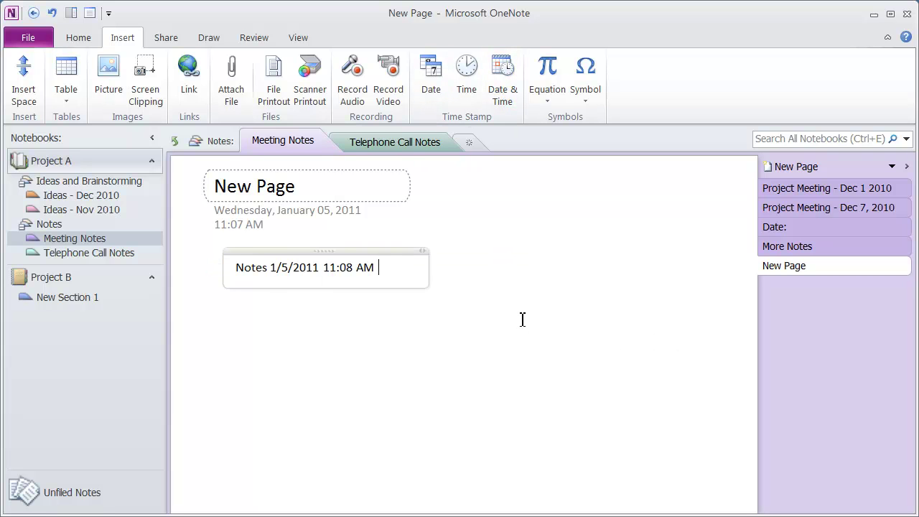
{"action": "key", "text": "Return"}
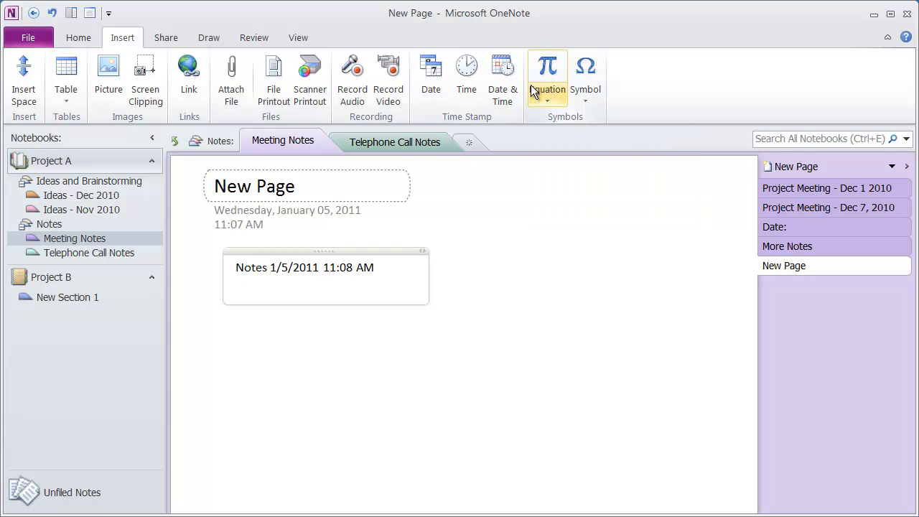
Insert the Wingdings skull-and-crossbones symbol, character code 78, on the line below the date-and-time stamp.
{"action": "left_click", "coordinate": [585, 93]}
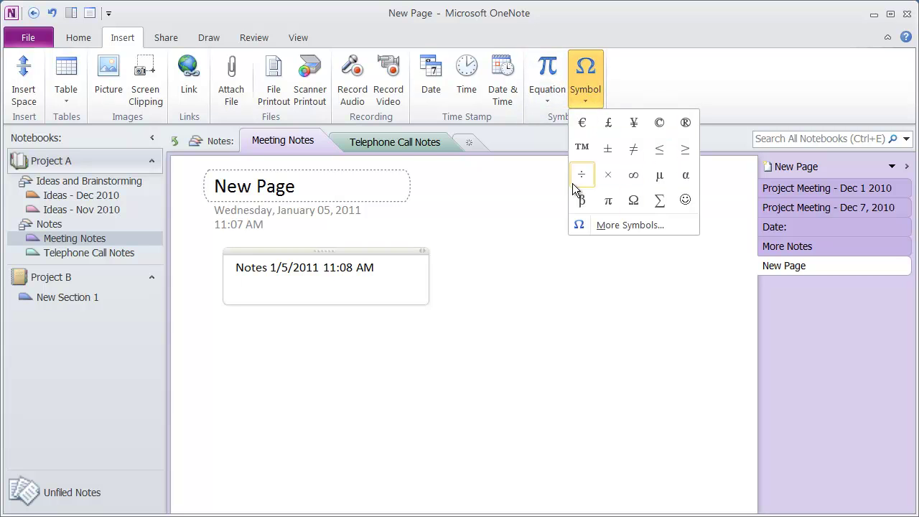
{"action": "left_click", "coordinate": [629, 225]}
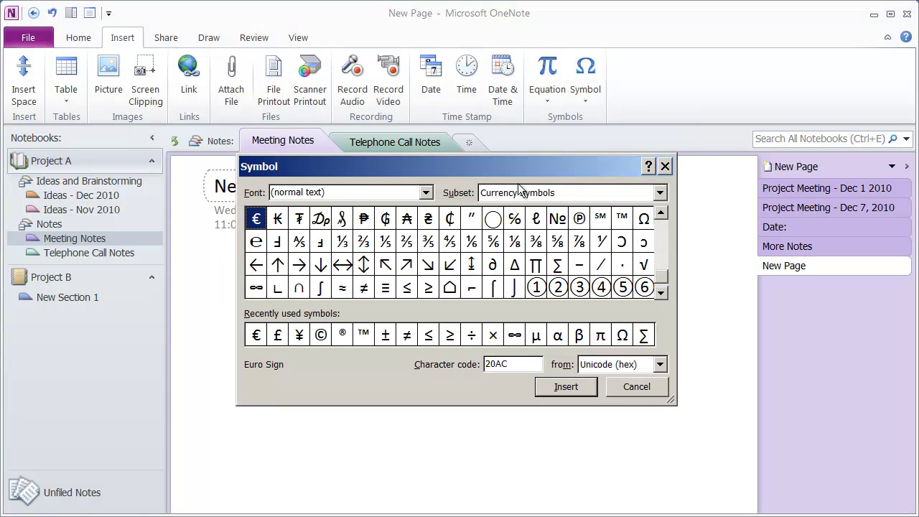
{"action": "left_click_drag", "start_coordinate": [488, 170], "coordinate": [451, 197]}
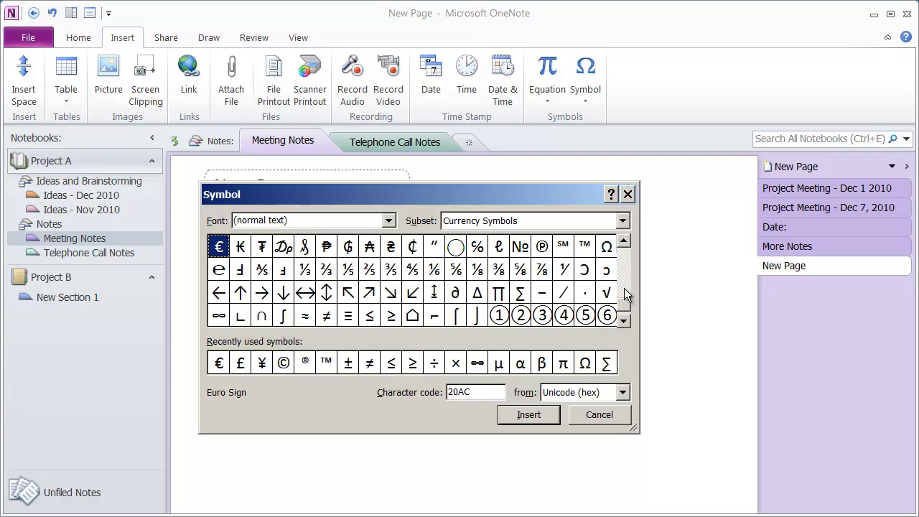
{"action": "left_click", "coordinate": [624, 243]}
{"action": "left_click_drag", "start_coordinate": [626, 244], "coordinate": [626, 248]}
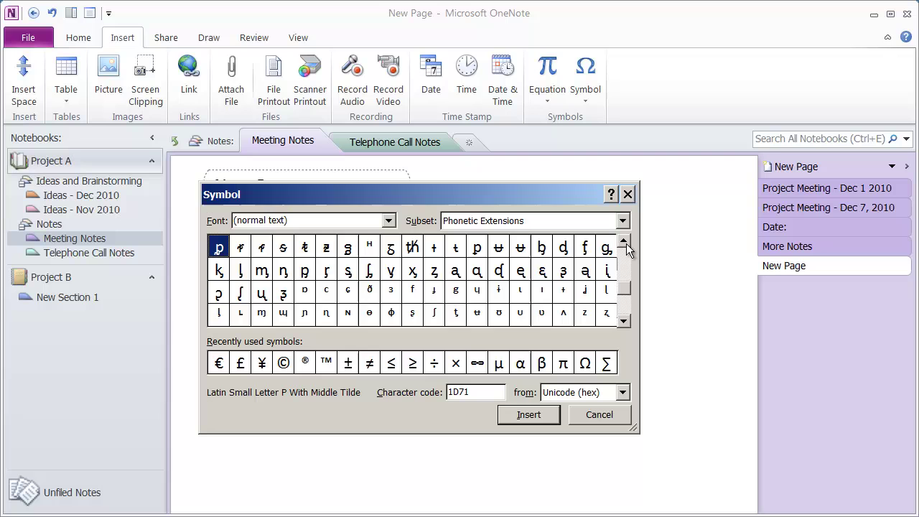
{"action": "left_click", "coordinate": [387, 221]}
{"action": "left_click_drag", "start_coordinate": [390, 260], "coordinate": [393, 301]}
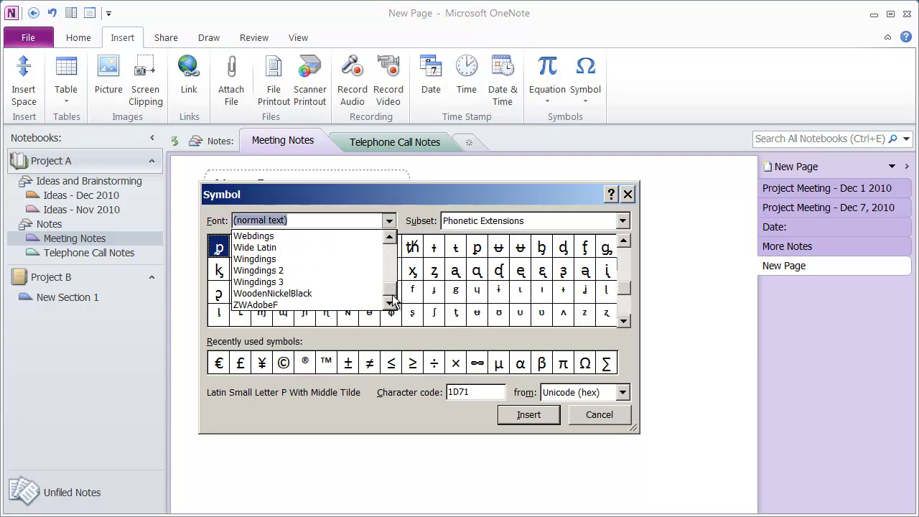
{"action": "left_click", "coordinate": [325, 260]}
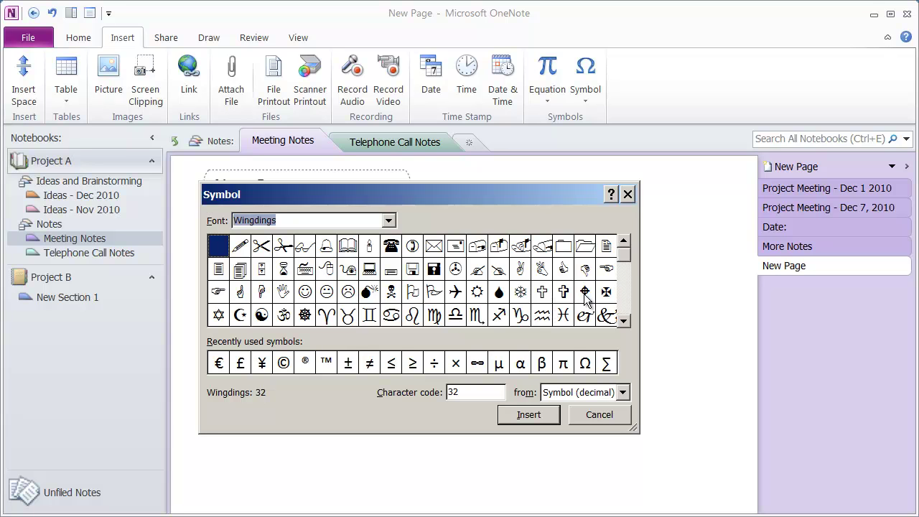
{"action": "left_click", "coordinate": [623, 321]}
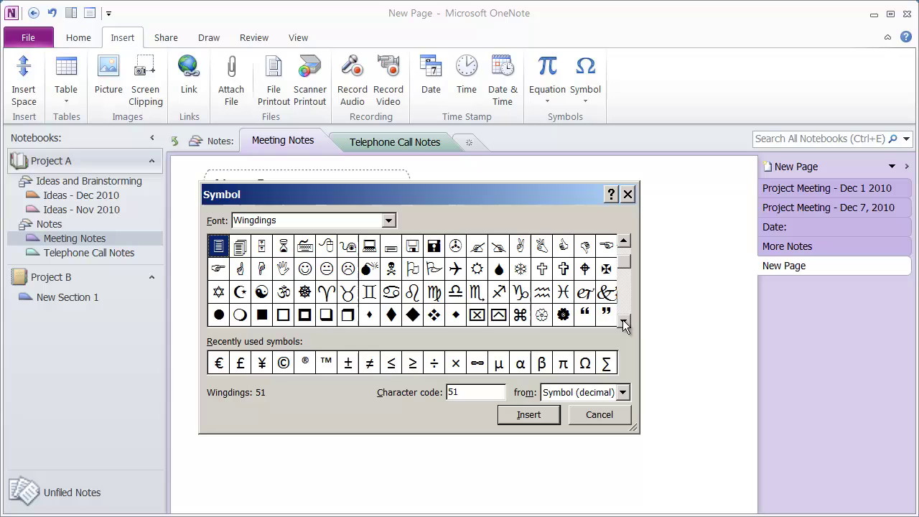
{"action": "left_click", "coordinate": [623, 321]}
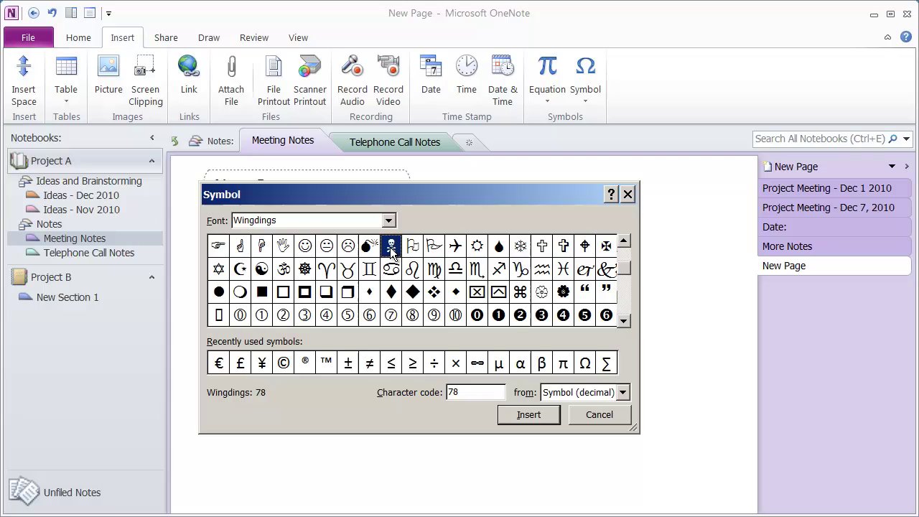
{"action": "left_click", "coordinate": [546, 413]}
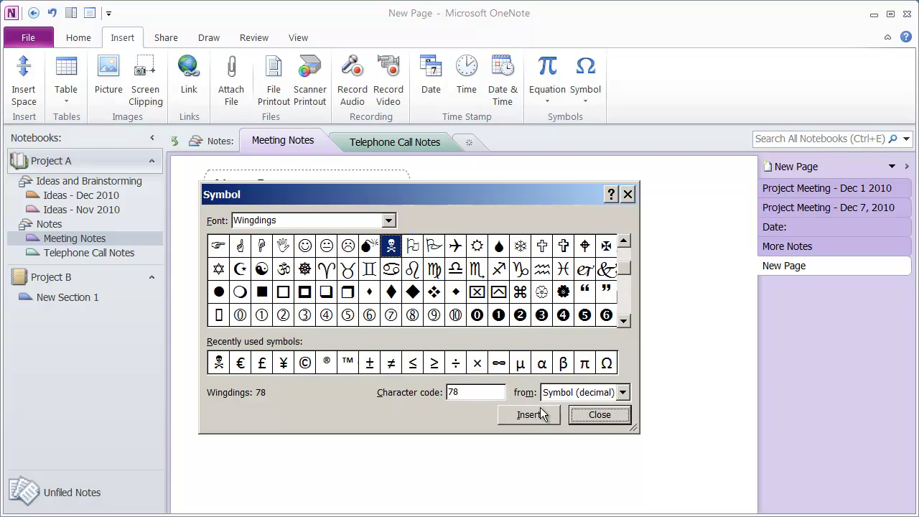
{"action": "left_click", "coordinate": [599, 415]}
Set the font size of the skull-and-crossbones symbol to 48.
{"action": "key", "text": "shift+Left"}
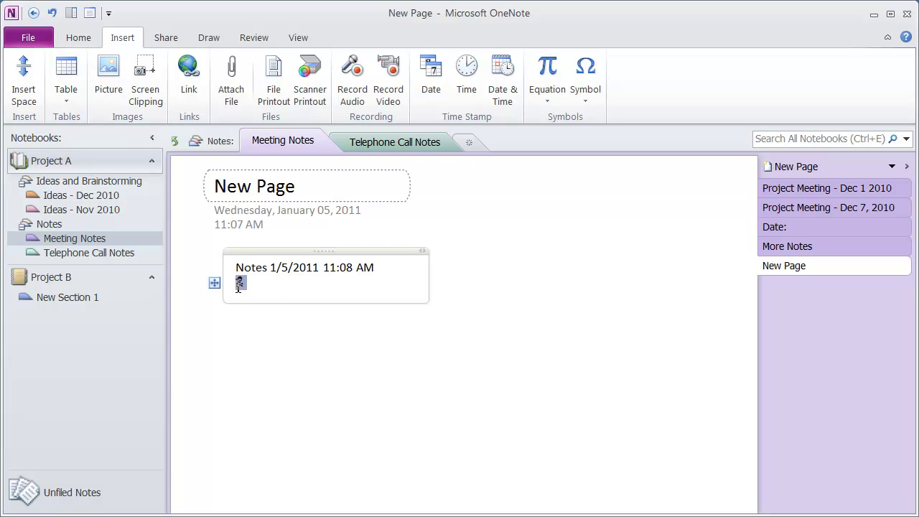
{"action": "left_click", "coordinate": [76, 39]}
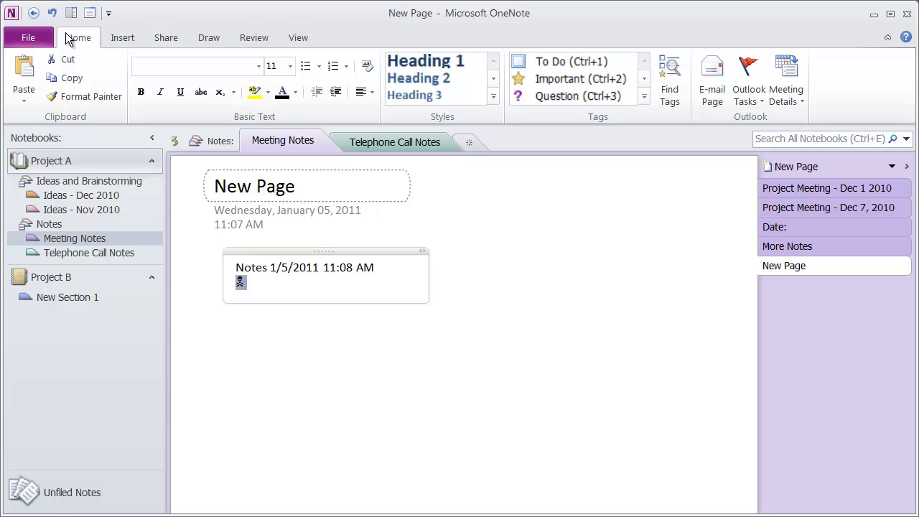
{"action": "left_click", "coordinate": [287, 72]}
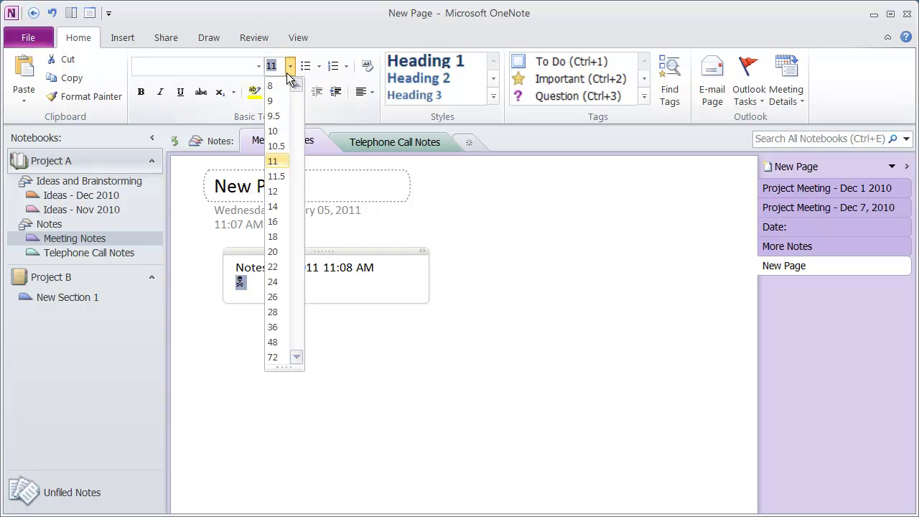
{"action": "left_click", "coordinate": [274, 342]}
{"action": "left_click", "coordinate": [336, 315]}
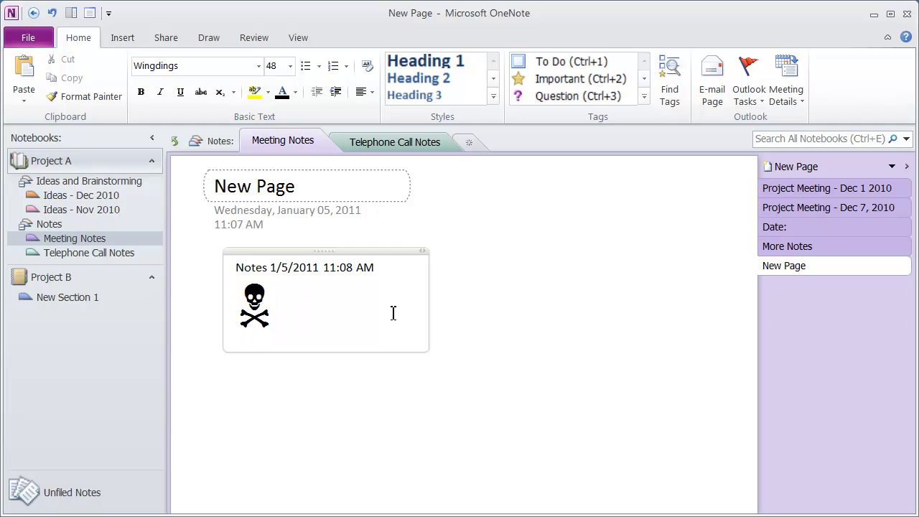
Draw two parallel horizontal lines, one above the other, in the empty area beside the note with the Line shape.
{"action": "left_click", "coordinate": [121, 37]}
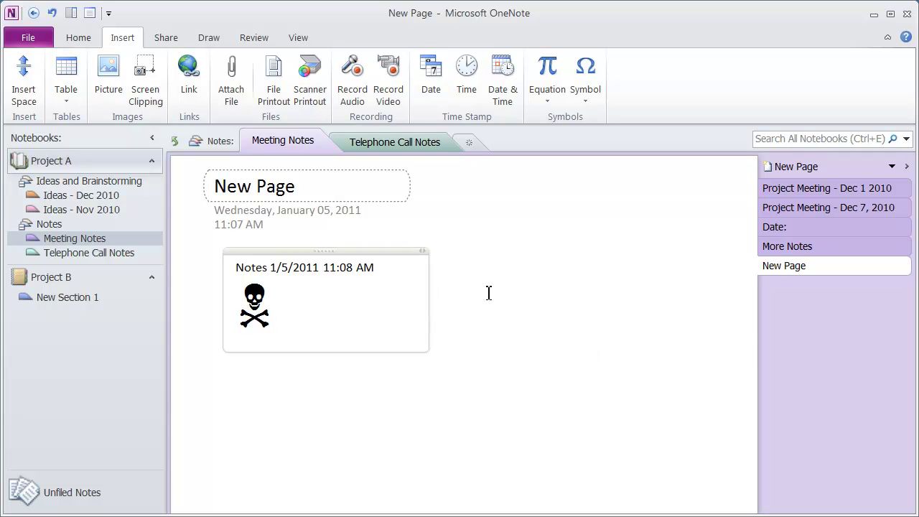
{"action": "left_click", "coordinate": [218, 37]}
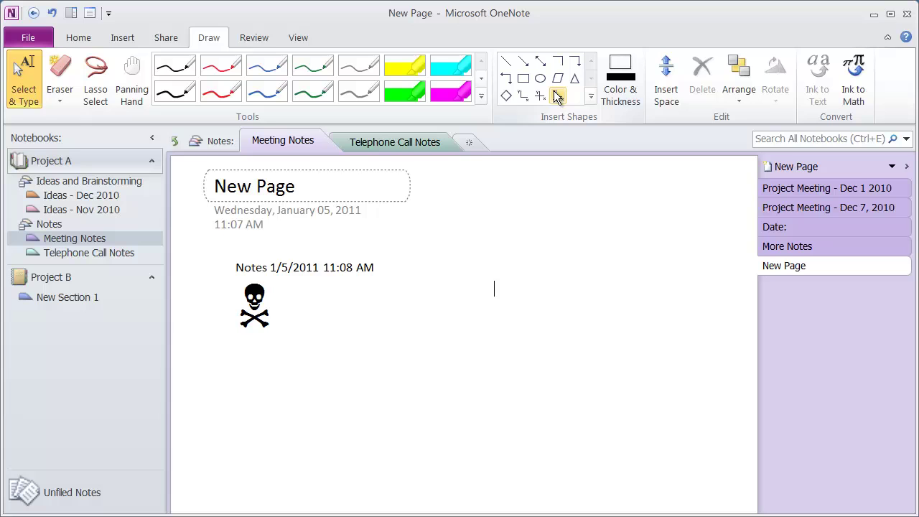
{"action": "left_click", "coordinate": [591, 98]}
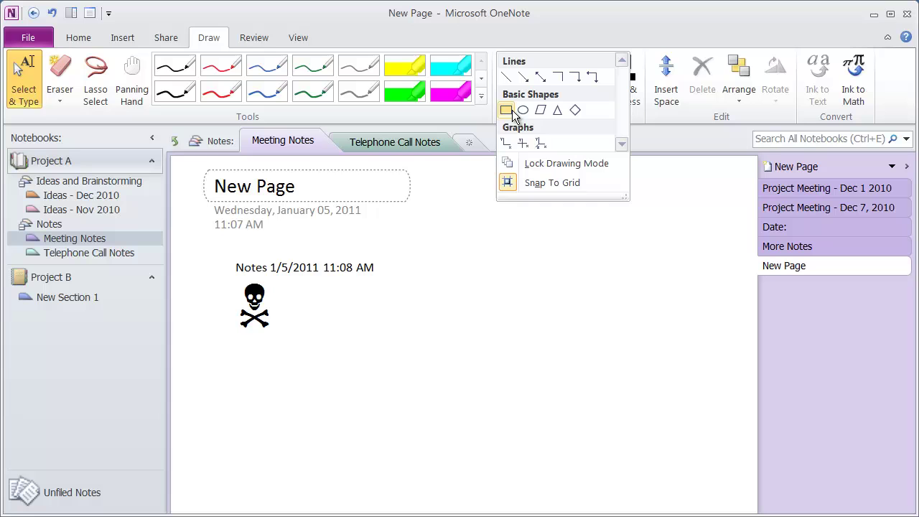
{"action": "left_click", "coordinate": [509, 79]}
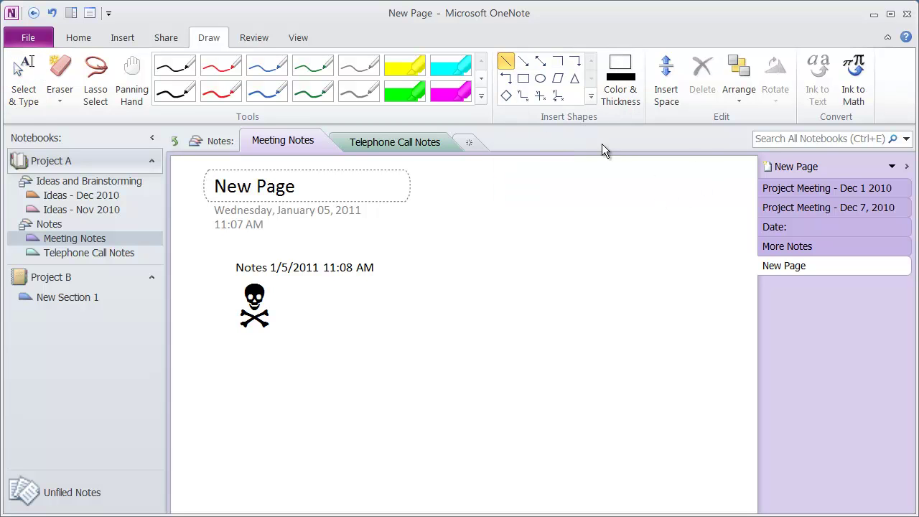
{"action": "left_click_drag", "start_coordinate": [451, 238], "coordinate": [678, 237]}
{"action": "mouse_move", "coordinate": [454, 299]}
{"action": "left_mouse_down"}
{"action": "mouse_move", "coordinate": [689, 318]}
{"action": "mouse_move", "coordinate": [681, 315]}
{"action": "mouse_move", "coordinate": [688, 307]}
{"action": "left_mouse_up"}
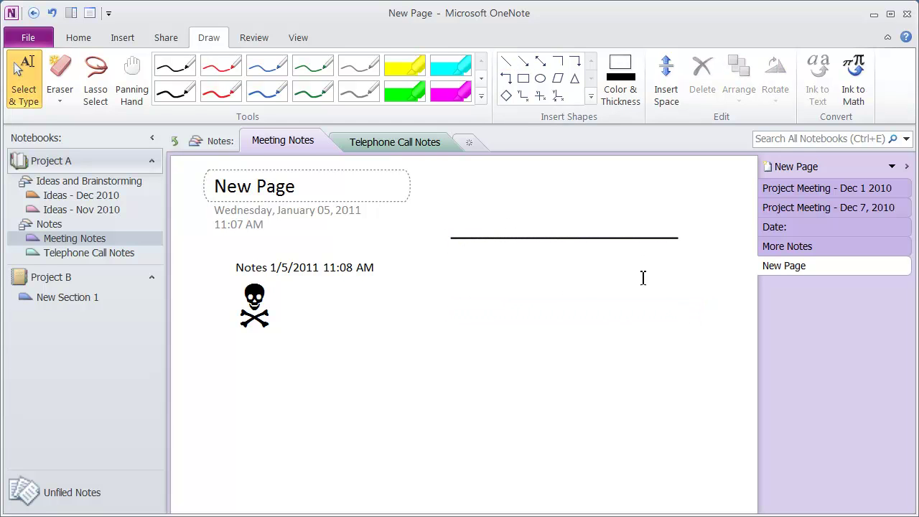
{"action": "left_click", "coordinate": [505, 61]}
{"action": "left_click_drag", "start_coordinate": [450, 280], "coordinate": [704, 288]}
Draw two vertical lines across the horizontal lines to form a tic-tac-toe grid.
{"action": "left_click", "coordinate": [505, 61]}
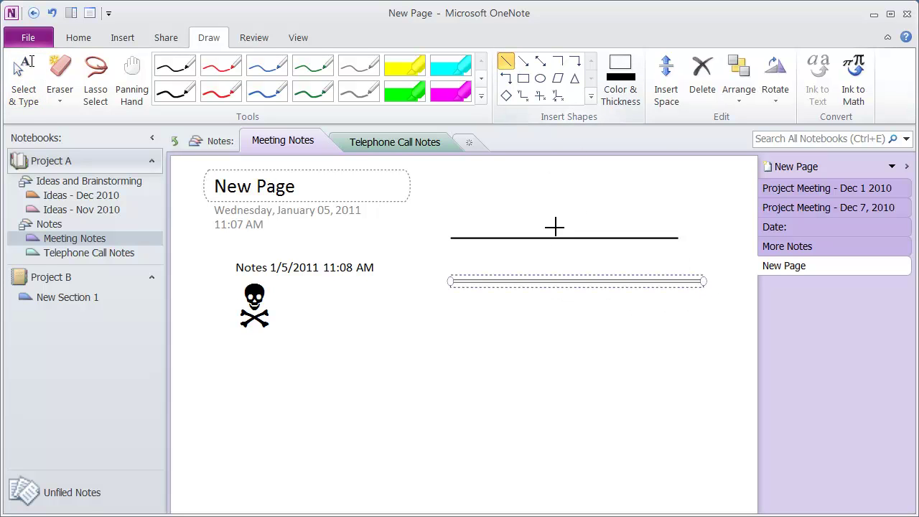
{"action": "left_click_drag", "start_coordinate": [537, 215], "coordinate": [538, 337]}
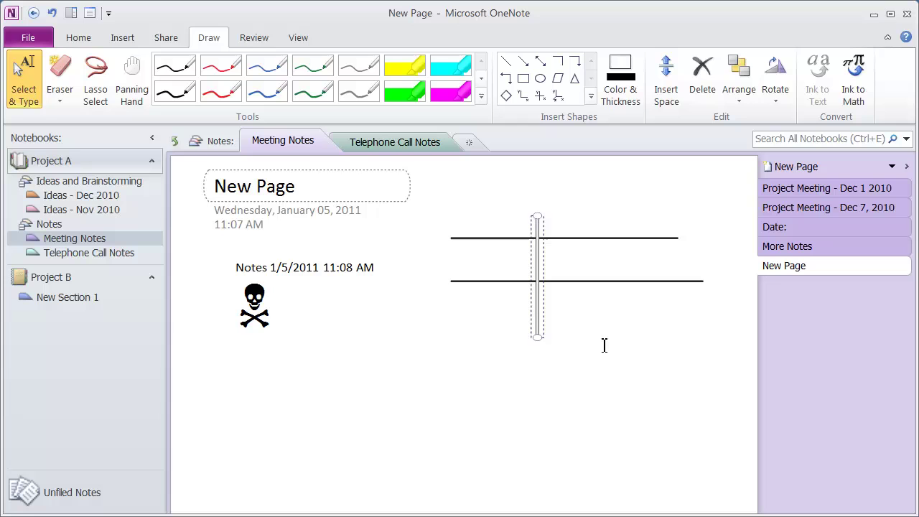
{"action": "left_click", "coordinate": [505, 61]}
{"action": "mouse_move", "coordinate": [625, 217]}
{"action": "left_mouse_down"}
{"action": "mouse_move", "coordinate": [632, 338]}
{"action": "mouse_move", "coordinate": [624, 343]}
{"action": "left_mouse_up"}
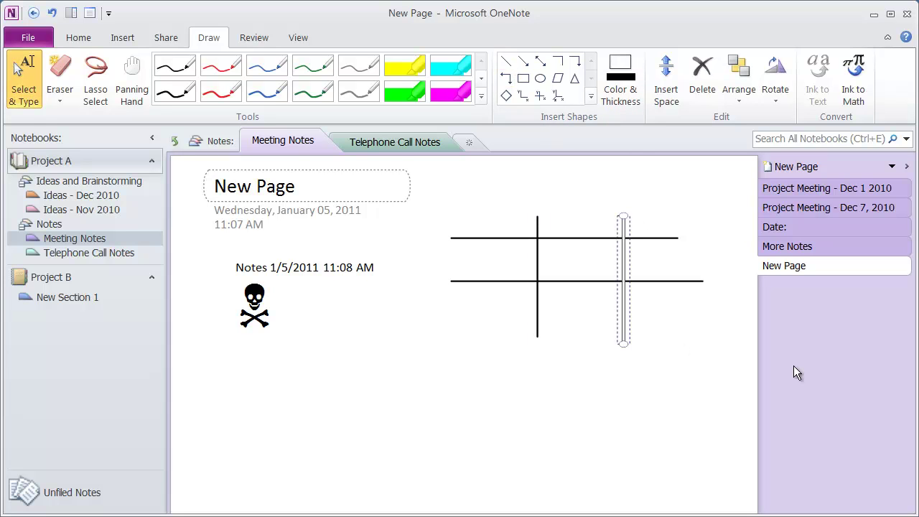
{"action": "left_click", "coordinate": [433, 200]}
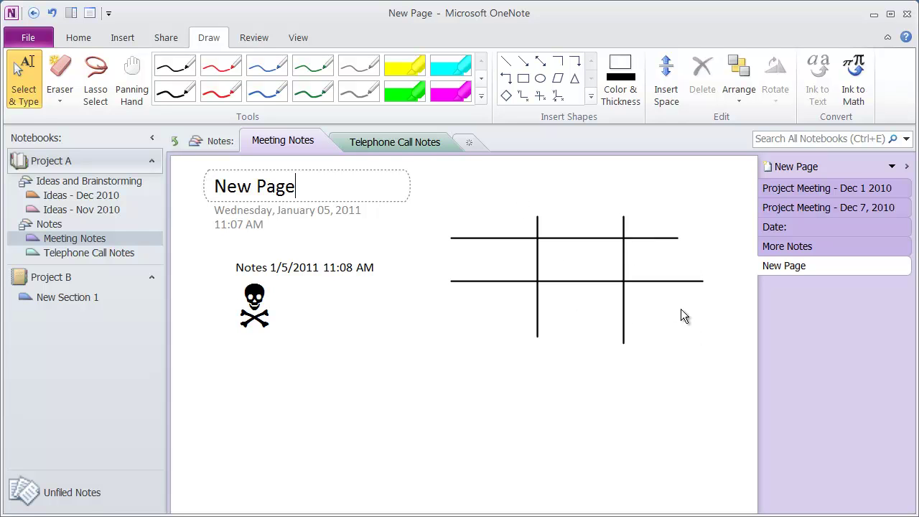
Draw a wide rectangle below the grid and a tall oval beside the rectangle.
{"action": "left_click", "coordinate": [522, 78]}
{"action": "left_click_drag", "start_coordinate": [494, 368], "coordinate": [595, 422]}
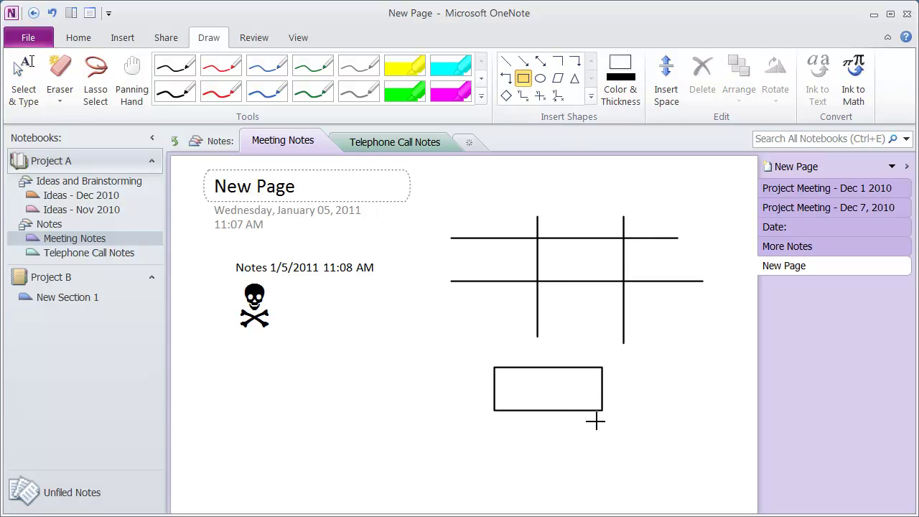
{"action": "left_click", "coordinate": [540, 77]}
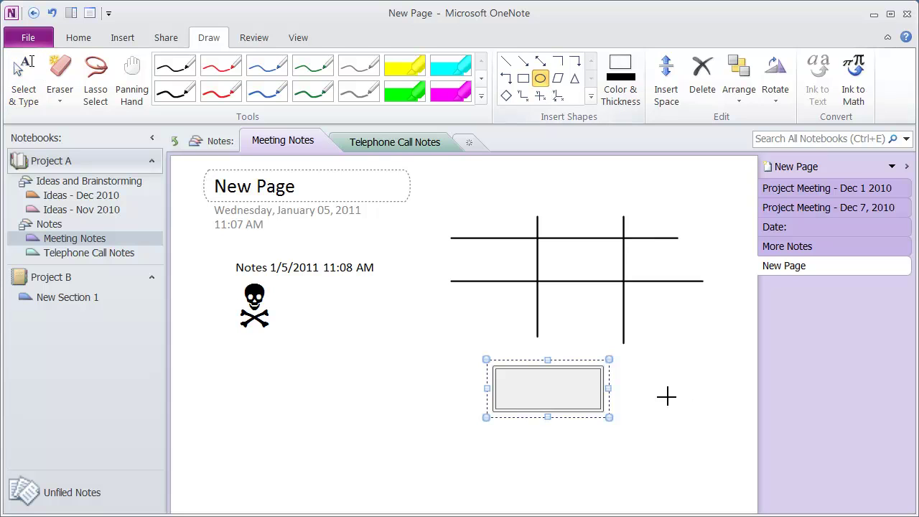
{"action": "left_click_drag", "start_coordinate": [659, 381], "coordinate": [716, 460]}
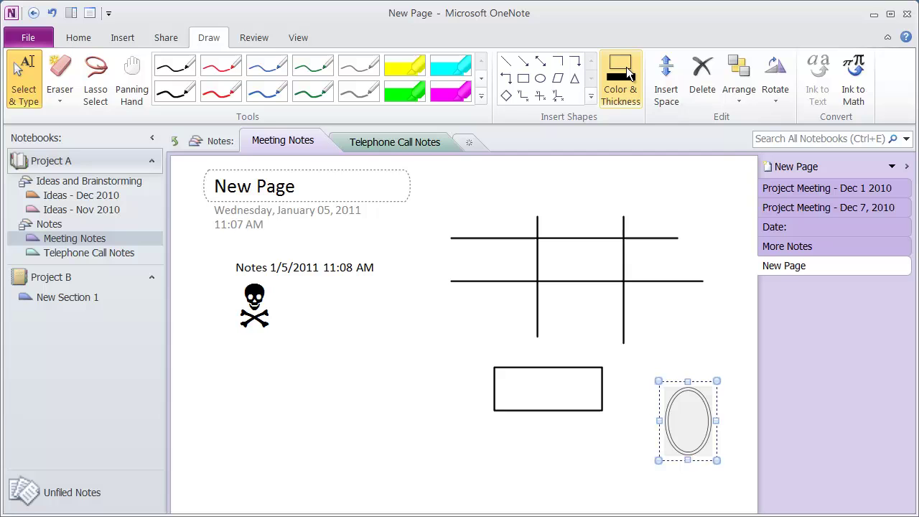
{"action": "left_click", "coordinate": [619, 83]}
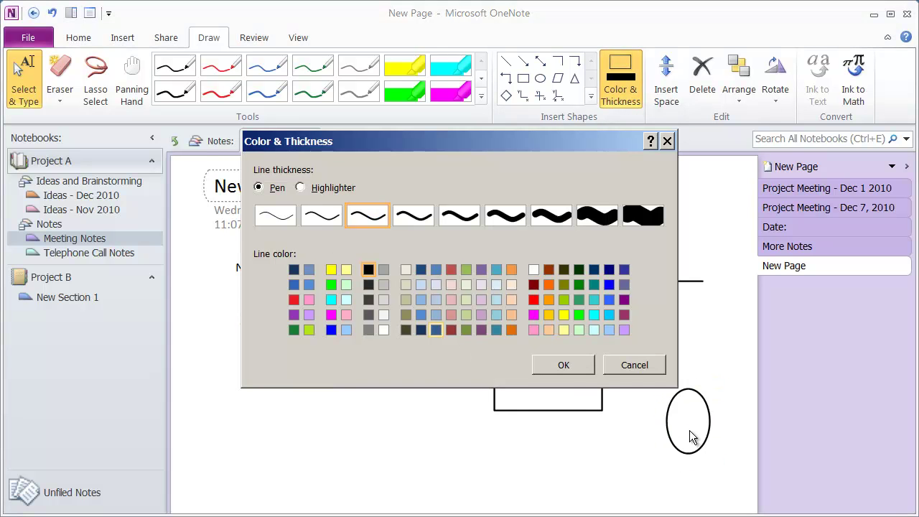
{"action": "left_click", "coordinate": [301, 188]}
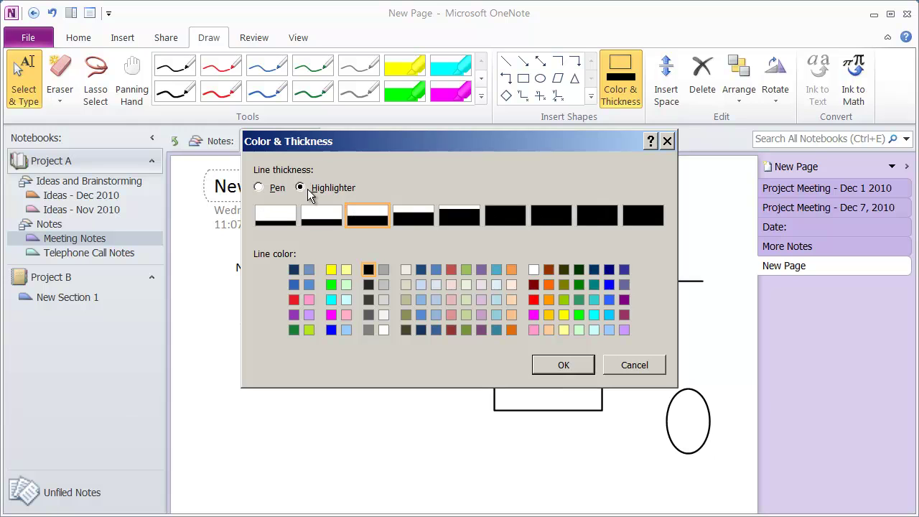
{"action": "left_click", "coordinate": [262, 189]}
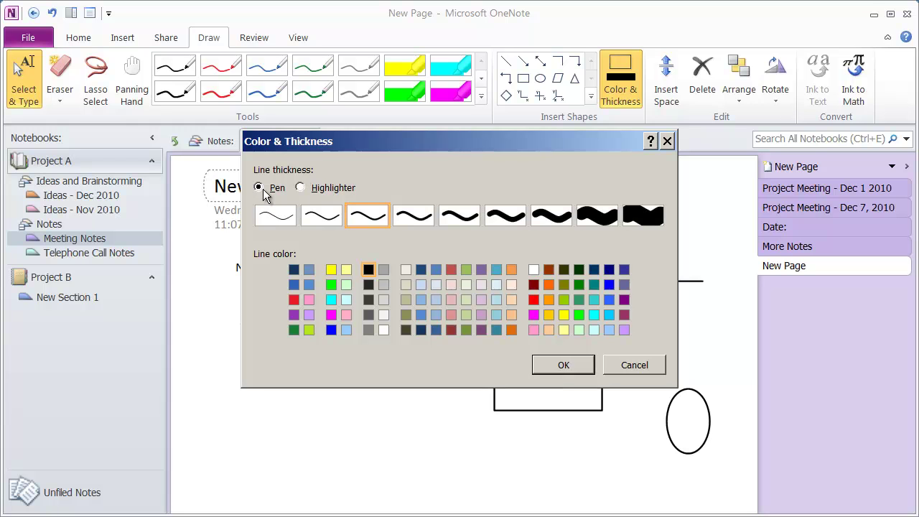
{"action": "left_click", "coordinate": [628, 363]}
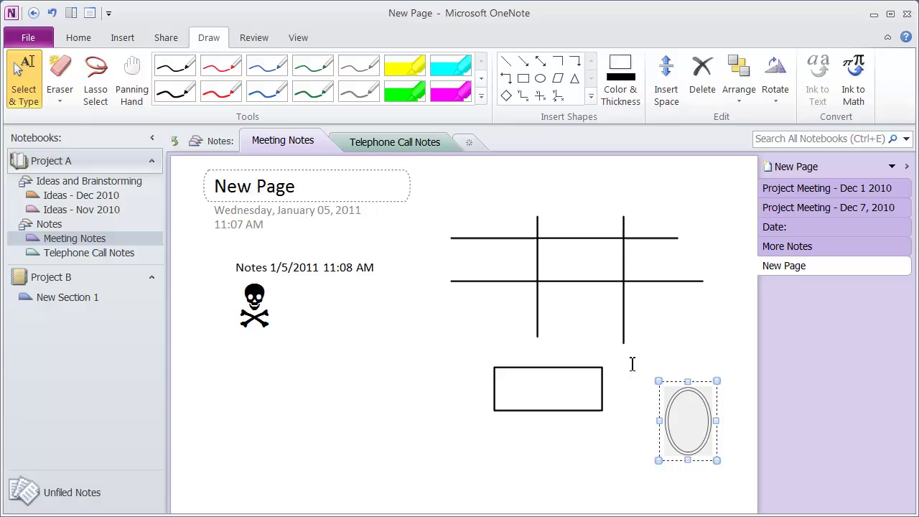
Change the oval's outline to red with the fifth-thinnest pen line thickness.
{"action": "left_click", "coordinate": [620, 88]}
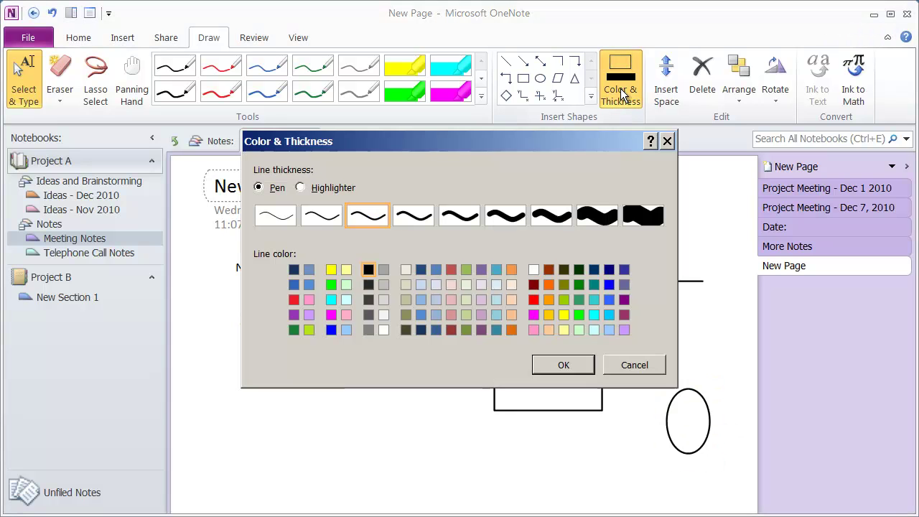
{"action": "left_click", "coordinate": [291, 297]}
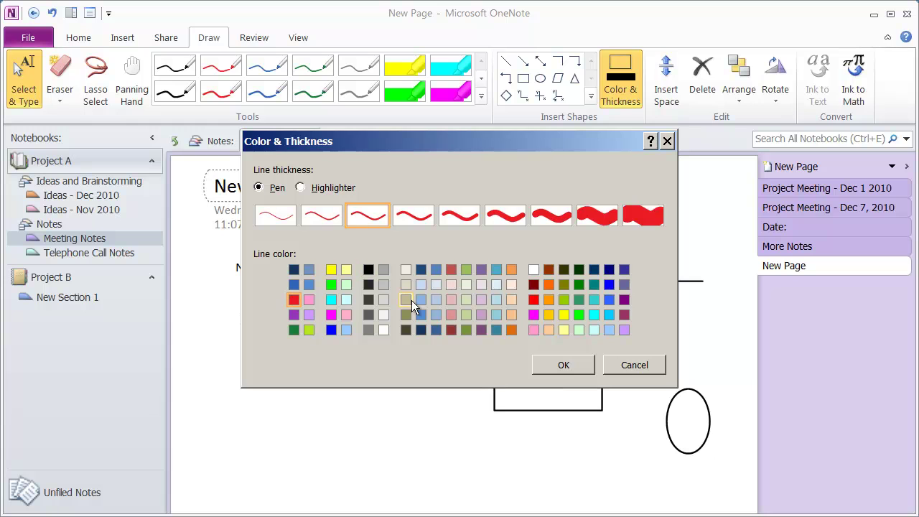
{"action": "left_click", "coordinate": [478, 212]}
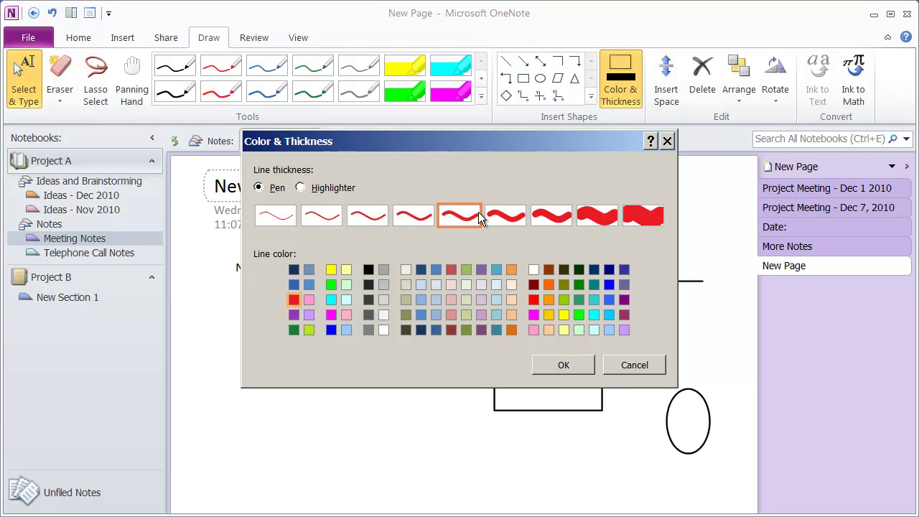
{"action": "left_click", "coordinate": [564, 364]}
{"action": "left_click", "coordinate": [645, 332]}
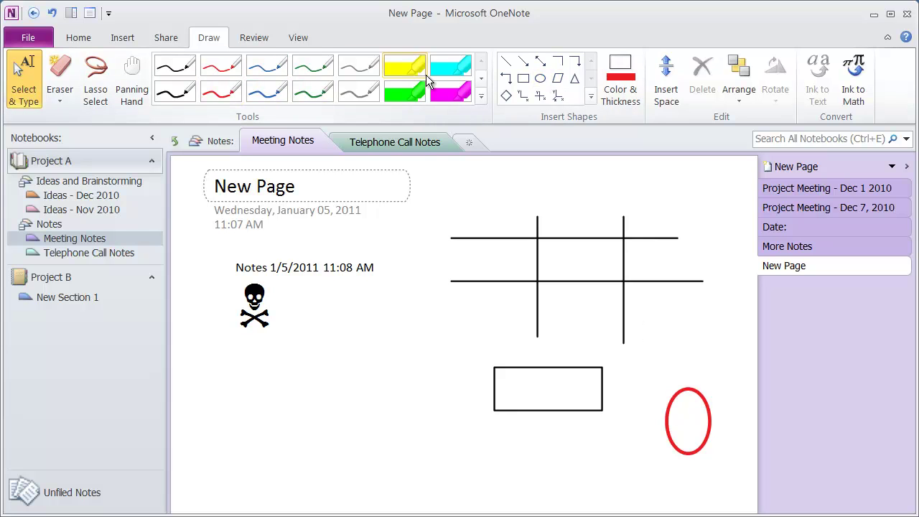
Open the Project Meeting - Dec 1 2010 page of the Meeting Notes section.
{"action": "left_click", "coordinate": [479, 99]}
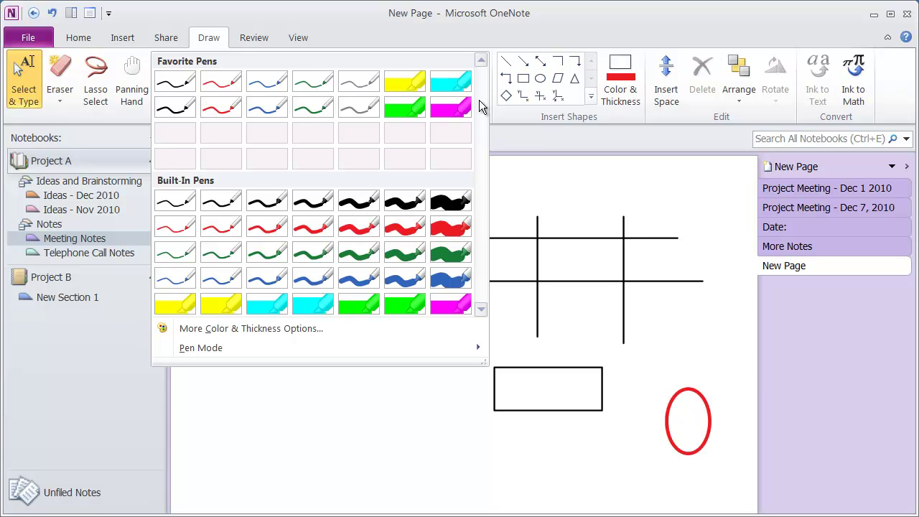
{"action": "left_click", "coordinate": [831, 211]}
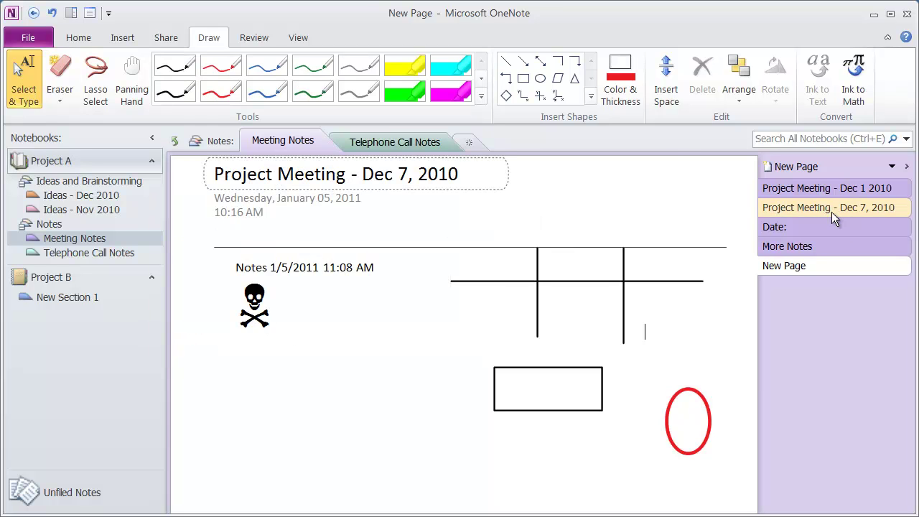
{"action": "left_click", "coordinate": [823, 188]}
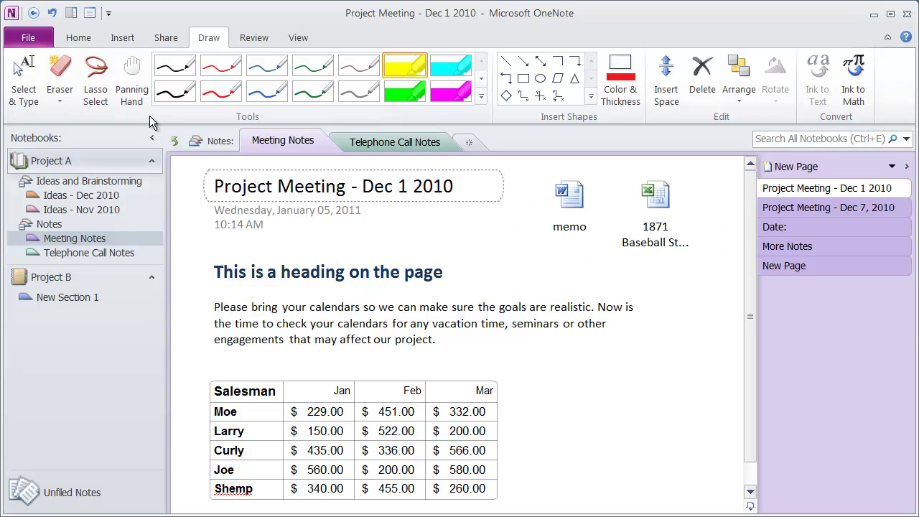
Draw crossing freehand strokes over the paragraph below the heading with the yellow highlighter.
{"action": "mouse_move", "coordinate": [331, 278]}
{"action": "left_mouse_down"}
{"action": "mouse_move", "coordinate": [431, 370]}
{"action": "mouse_move", "coordinate": [583, 429]}
{"action": "mouse_move", "coordinate": [588, 416]}
{"action": "left_mouse_up"}
{"action": "mouse_move", "coordinate": [564, 270]}
{"action": "left_mouse_down"}
{"action": "mouse_move", "coordinate": [366, 346]}
{"action": "mouse_move", "coordinate": [264, 370]}
{"action": "left_mouse_up"}
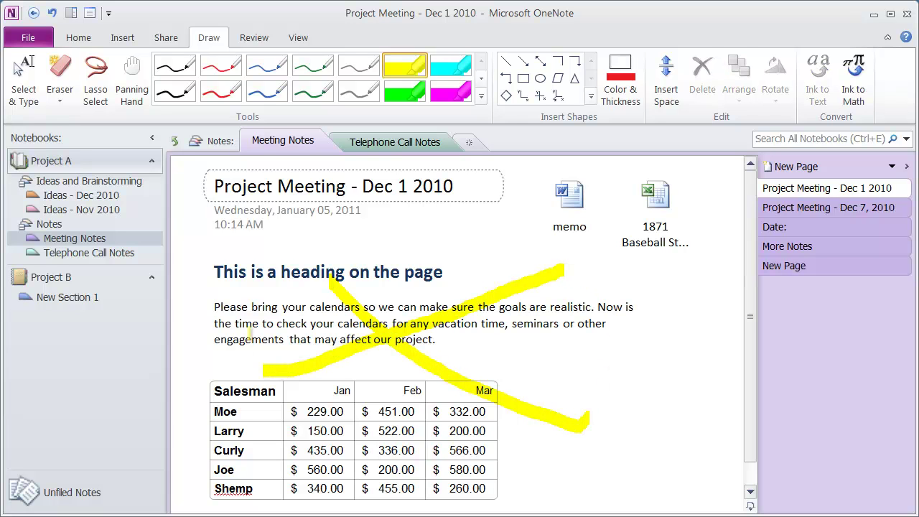
{"action": "mouse_move", "coordinate": [206, 298]}
{"action": "left_mouse_down"}
{"action": "mouse_move", "coordinate": [327, 315]}
{"action": "mouse_move", "coordinate": [296, 330]}
{"action": "mouse_move", "coordinate": [403, 358]}
{"action": "left_mouse_up"}
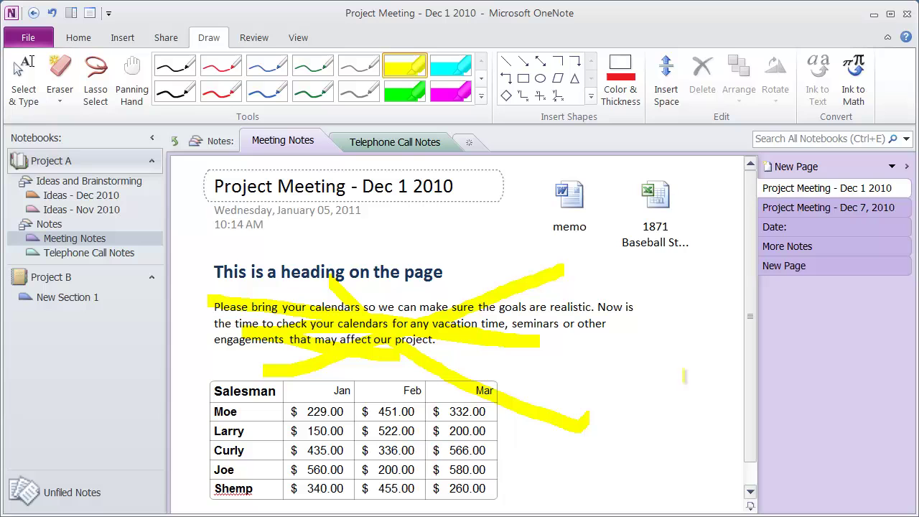
Undo the yellow highlighter strokes over the paragraph.
{"action": "left_click", "coordinate": [51, 13]}
{"action": "left_click", "coordinate": [52, 13]}
{"action": "left_click", "coordinate": [51, 13]}
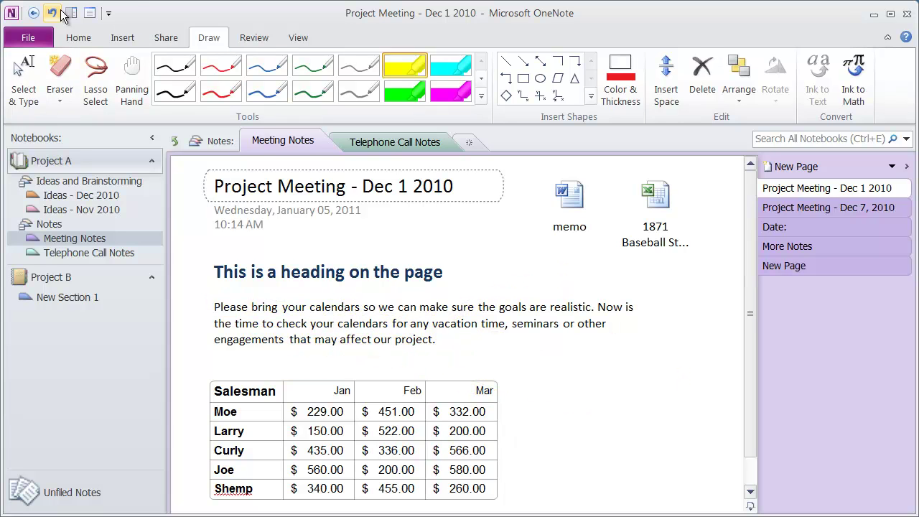
Cover the whole paragraph below the heading with strokes of the cyan highlighter.
{"action": "left_click", "coordinate": [447, 66]}
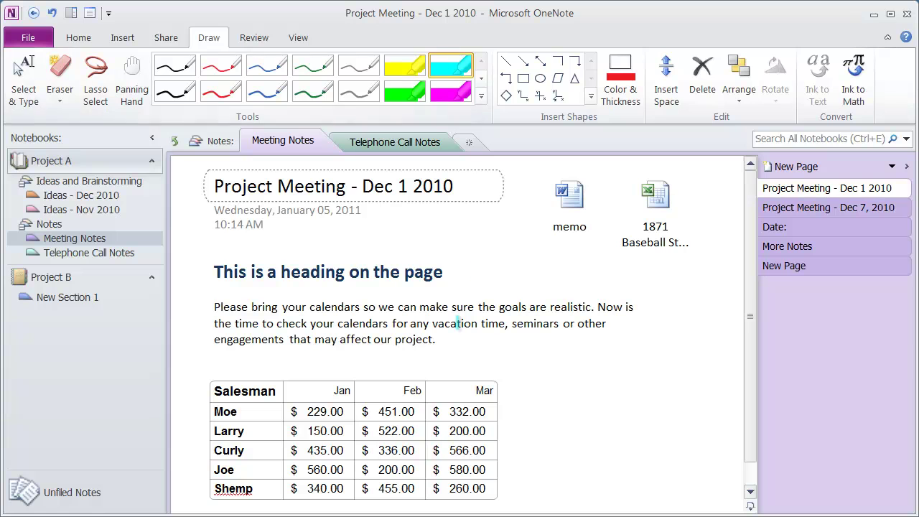
{"action": "mouse_move", "coordinate": [453, 340]}
{"action": "left_mouse_down"}
{"action": "mouse_move", "coordinate": [251, 310]}
{"action": "mouse_move", "coordinate": [613, 323]}
{"action": "mouse_move", "coordinate": [373, 326]}
{"action": "mouse_move", "coordinate": [226, 343]}
{"action": "mouse_move", "coordinate": [439, 352]}
{"action": "mouse_move", "coordinate": [244, 305]}
{"action": "mouse_move", "coordinate": [208, 320]}
{"action": "mouse_move", "coordinate": [229, 362]}
{"action": "mouse_move", "coordinate": [227, 322]}
{"action": "mouse_move", "coordinate": [336, 307]}
{"action": "mouse_move", "coordinate": [651, 318]}
{"action": "left_mouse_up"}
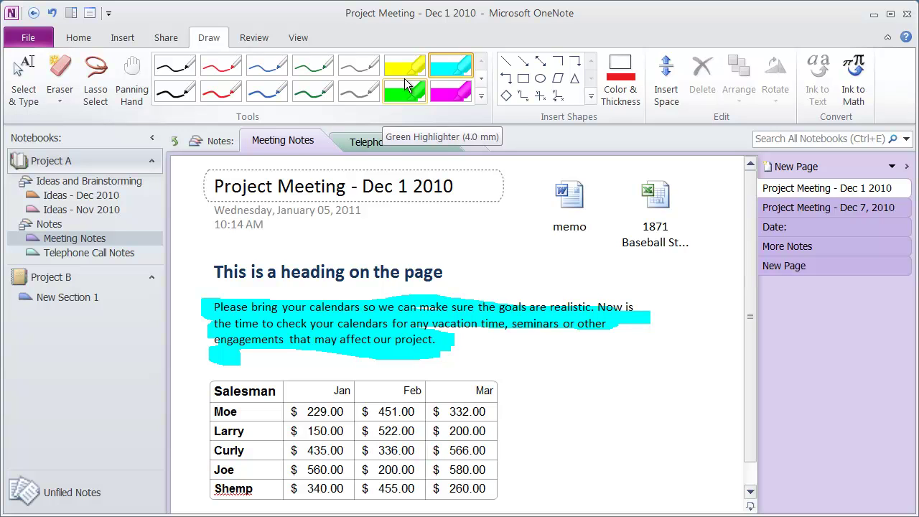
{"action": "left_click", "coordinate": [58, 99]}
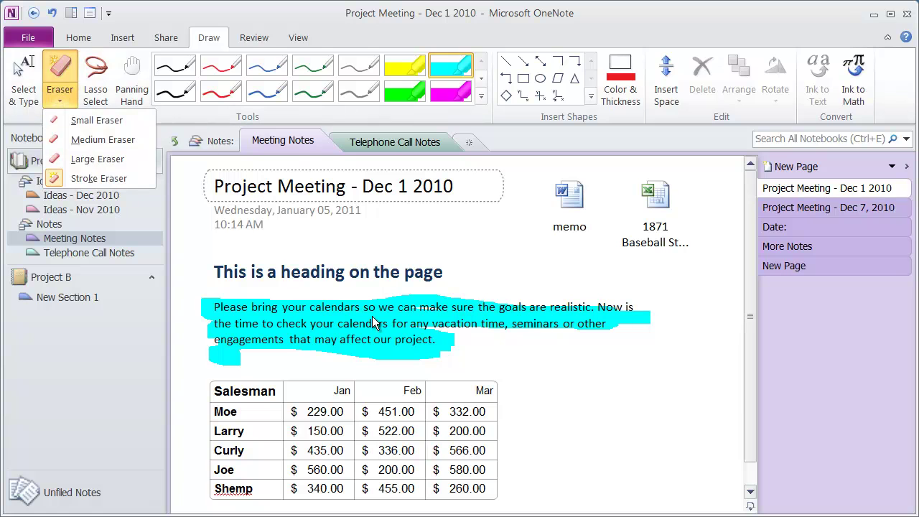
{"action": "left_click", "coordinate": [455, 342]}
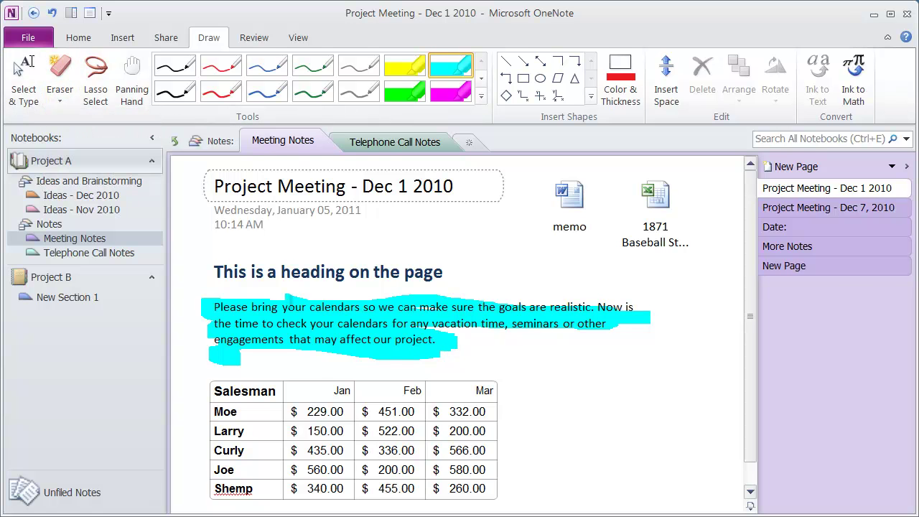
{"action": "left_click_drag", "start_coordinate": [420, 354], "coordinate": [449, 363]}
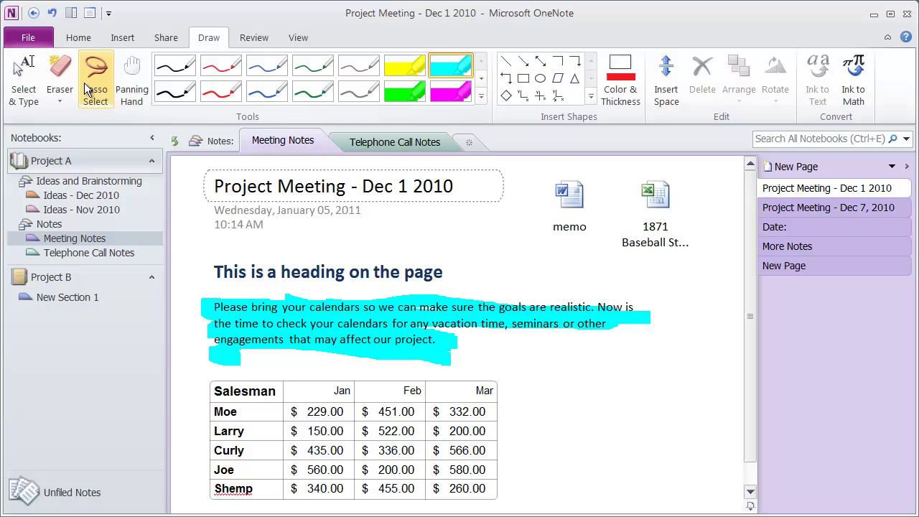
Erase all the cyan highlighter strokes from the paragraph with the Stroke Eraser.
{"action": "left_click", "coordinate": [56, 75]}
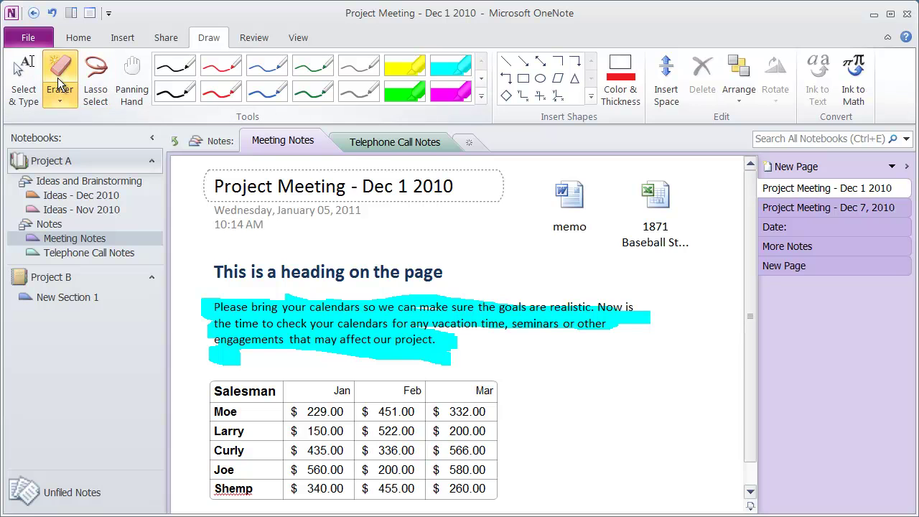
{"action": "left_click", "coordinate": [316, 318]}
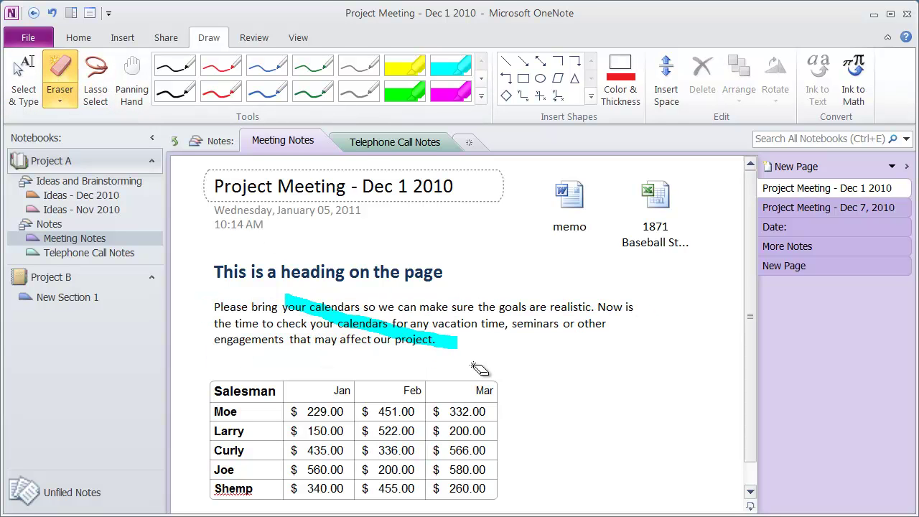
{"action": "left_click", "coordinate": [336, 321]}
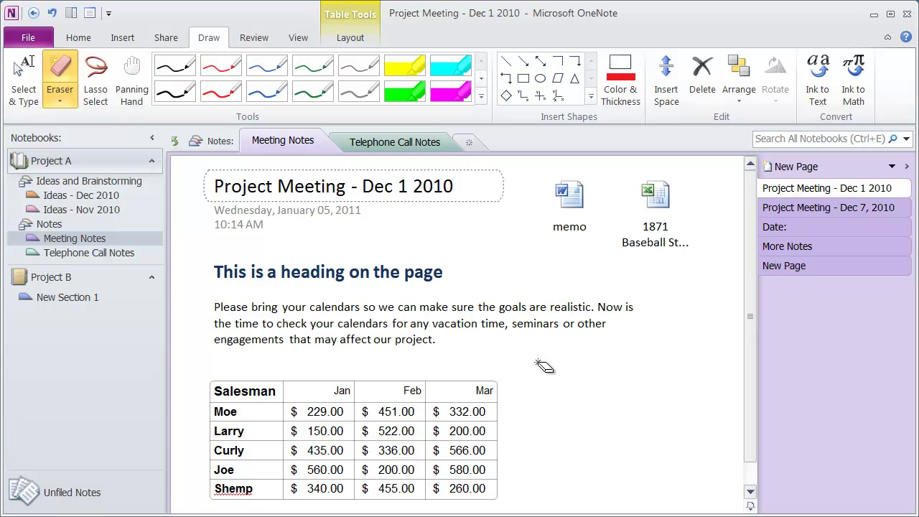